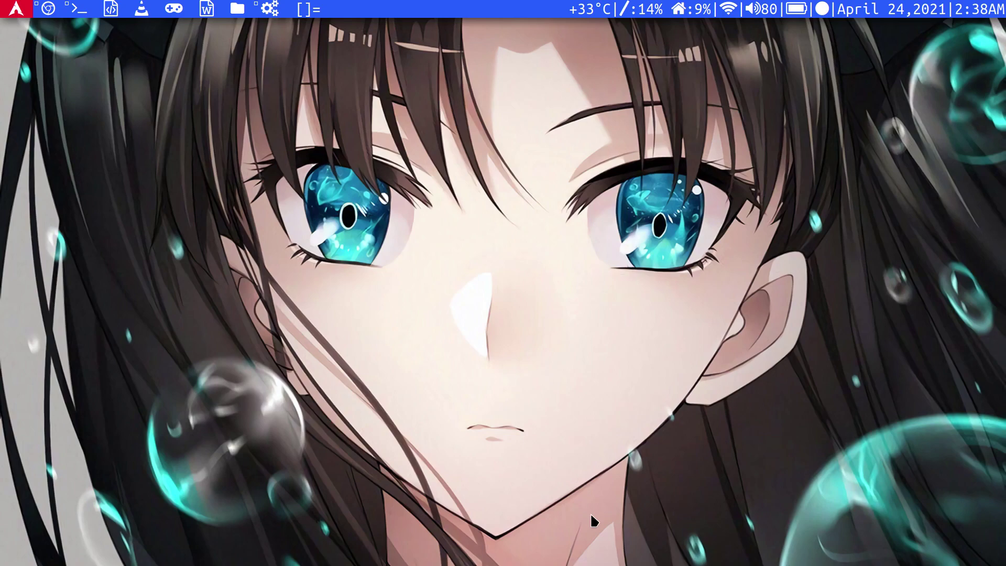
Open st and run 'timedatectl status', which reports the America/Chicago time zone.
key(super+Return)
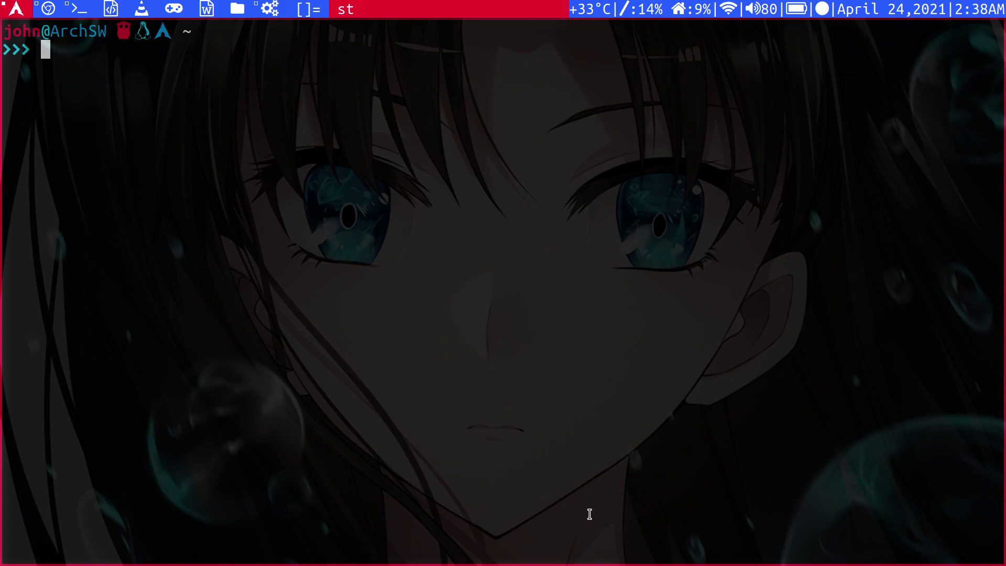
text(tim)
text(edat)
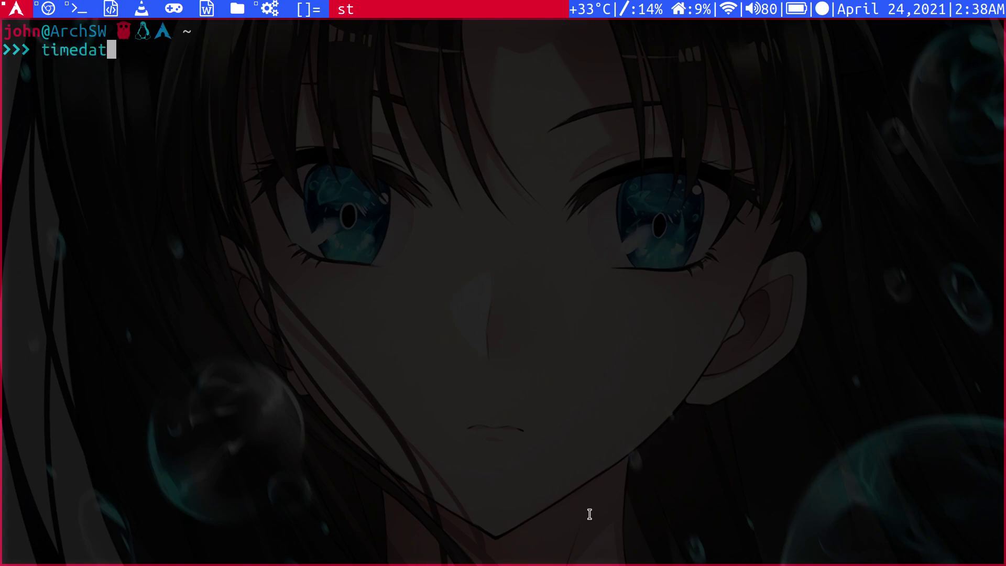
text(ectl )
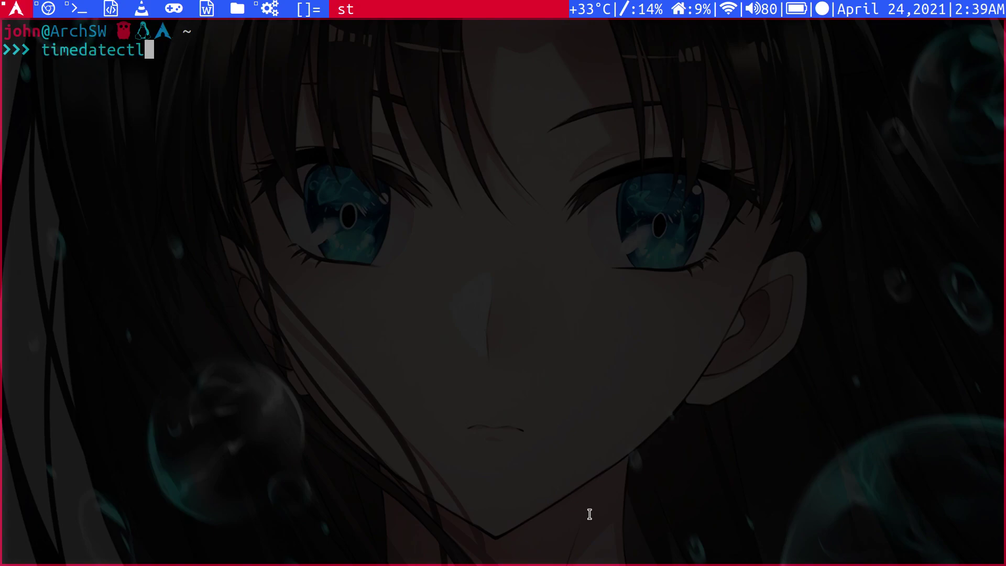
text(status)
key(Return)
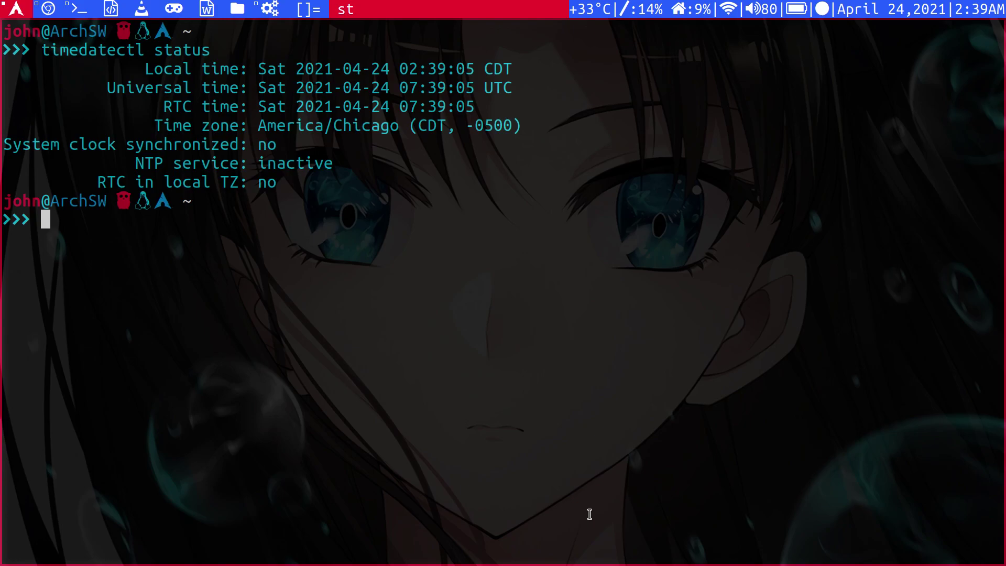
text(timedatel)
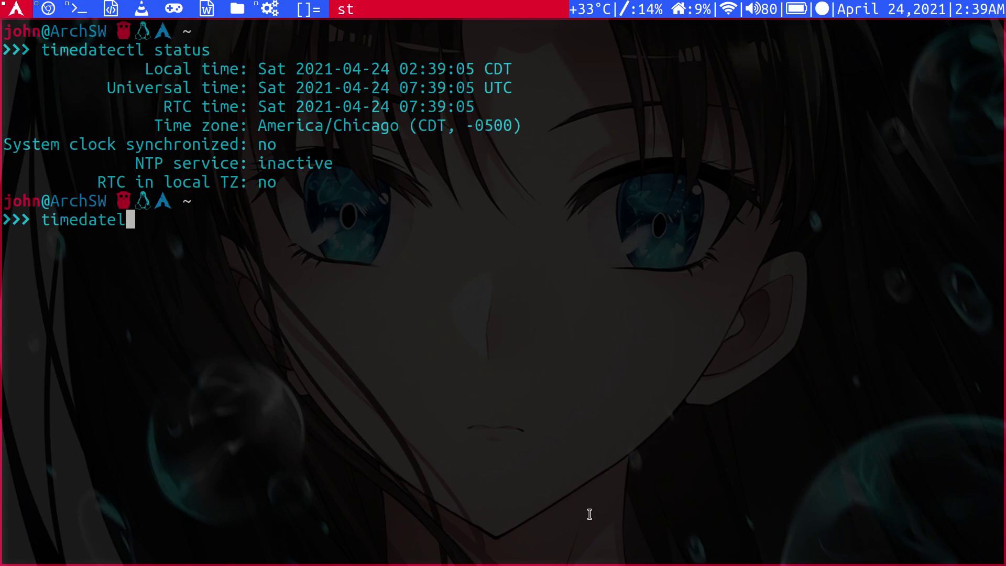
Fix a typo and run 'timedatectl list-timezones' to page through the America zones.
key(BackSpace)
text(ctl )
text(list-)
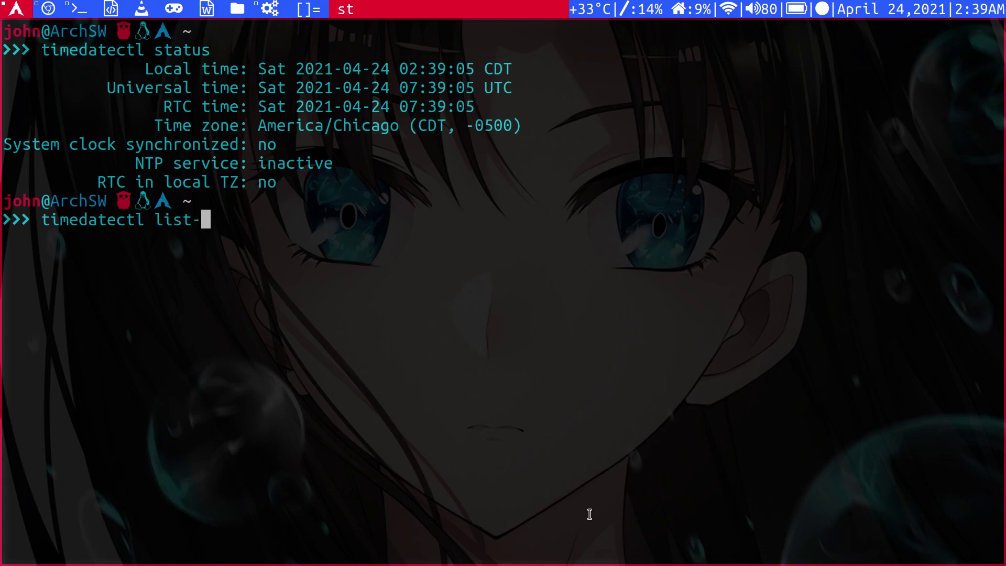
text(time)
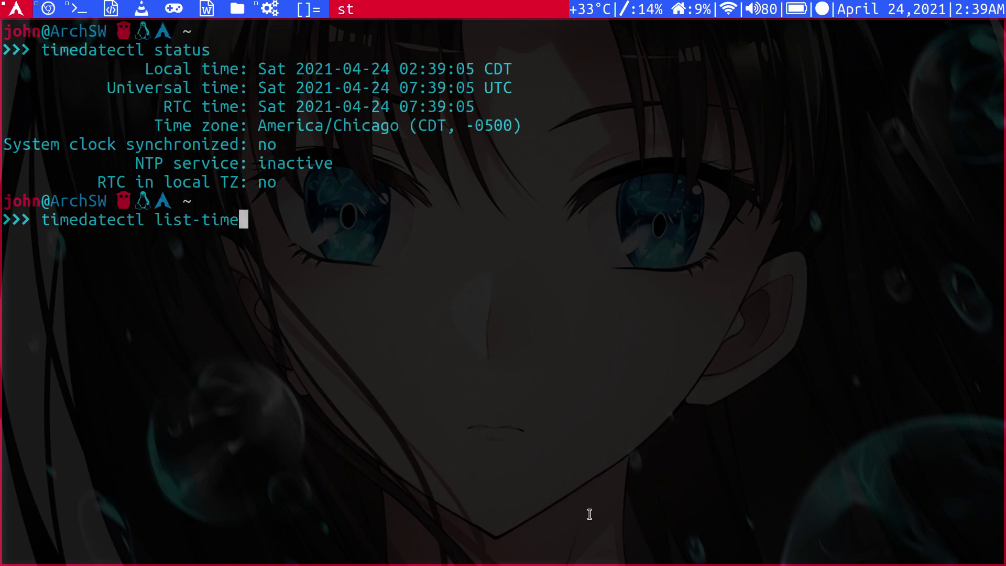
text(zones)
key(Return)
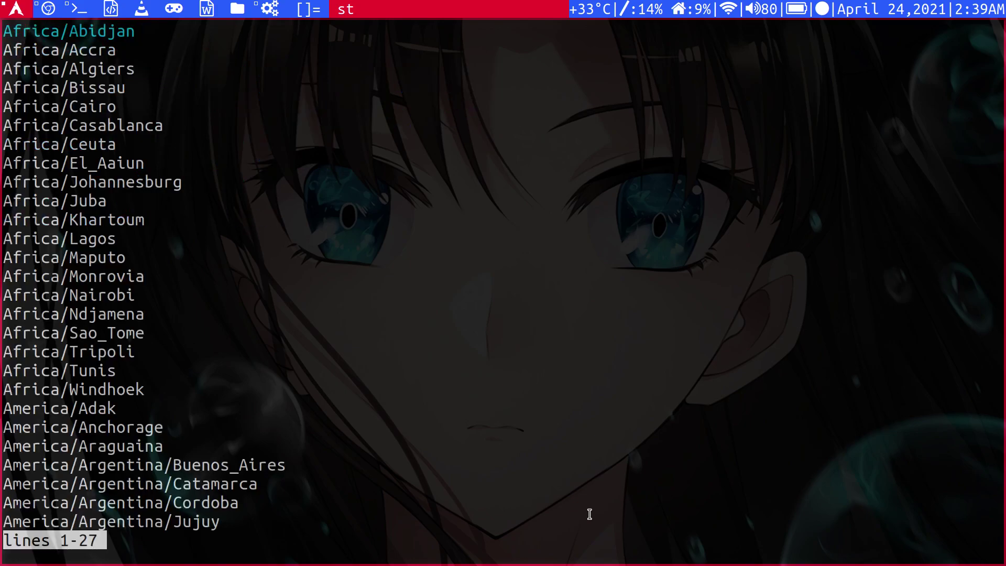
scroll(588, 514, down, 1)
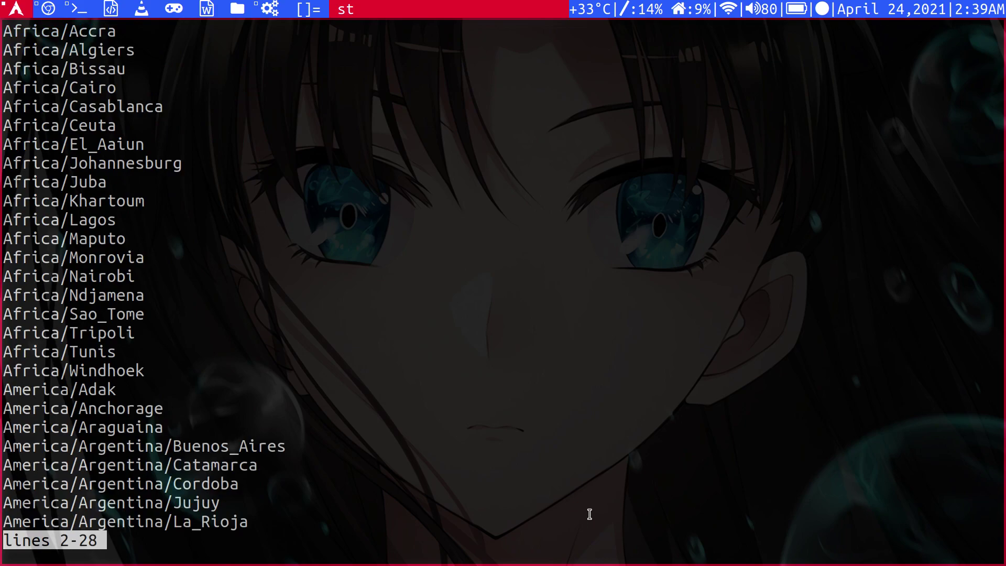
scroll(589, 514, down, 6)
scroll(588, 514, down, 12)
scroll(589, 515, down, 13)
scroll(589, 515, down, 12)
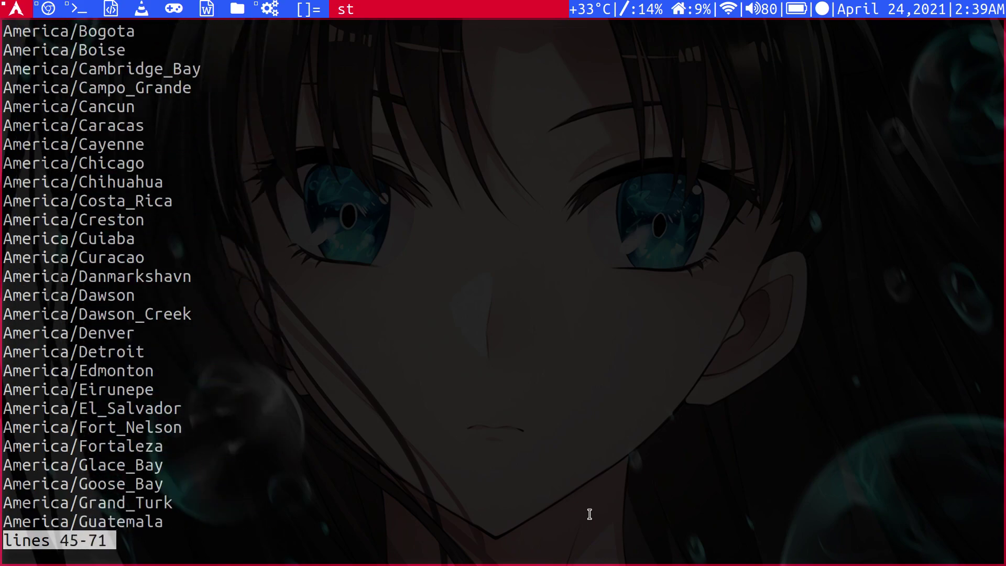
scroll(588, 514, down, 4)
scroll(588, 514, down, 2)
scroll(588, 514, down, 9)
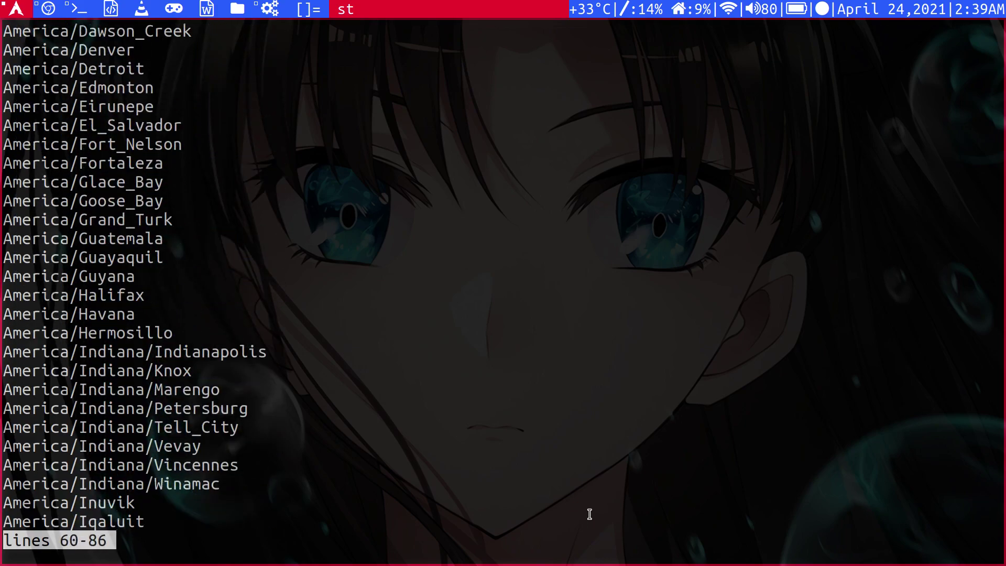
scroll(588, 515, down, 1)
scroll(589, 515, down, 5)
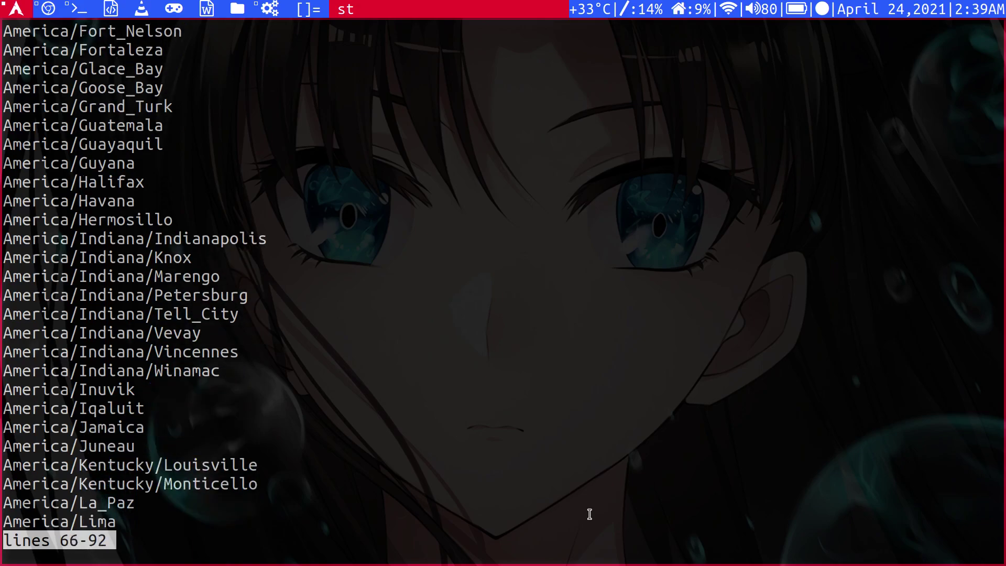
scroll(589, 515, down, 10)
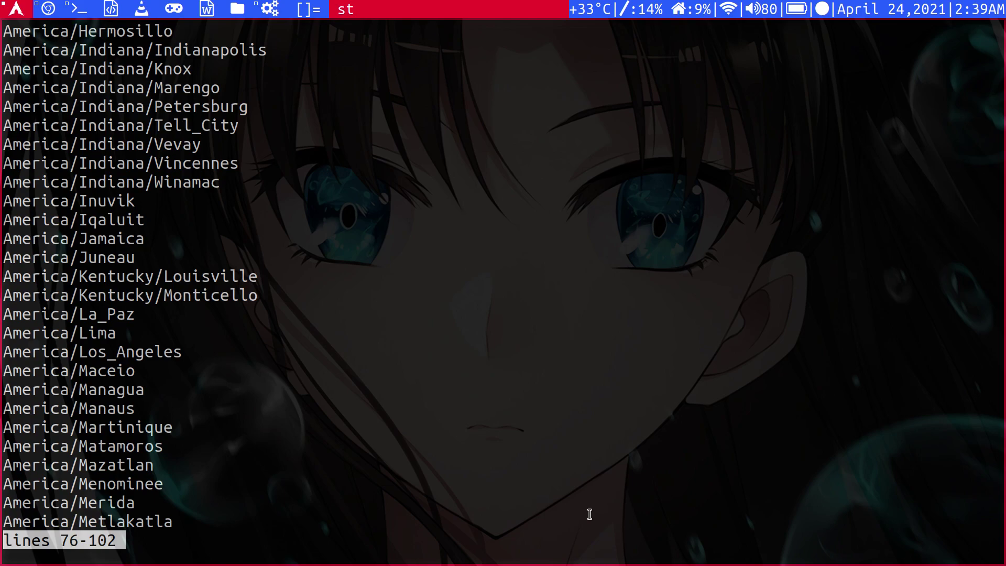
scroll(588, 514, down, 1)
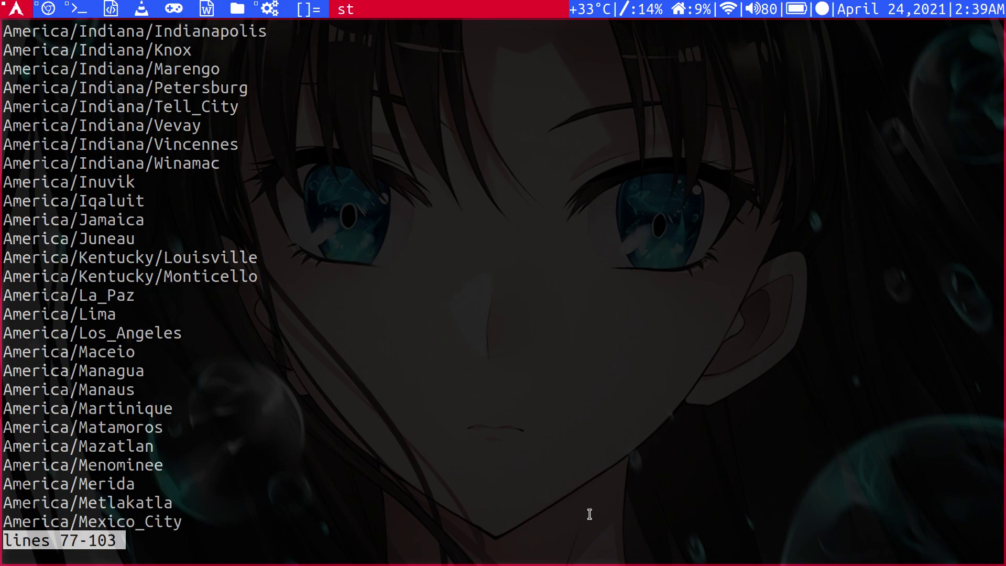
Quit the list and run 'timedatectl set-timezone America/Los_Angeles' from the recalled command.
key(q)
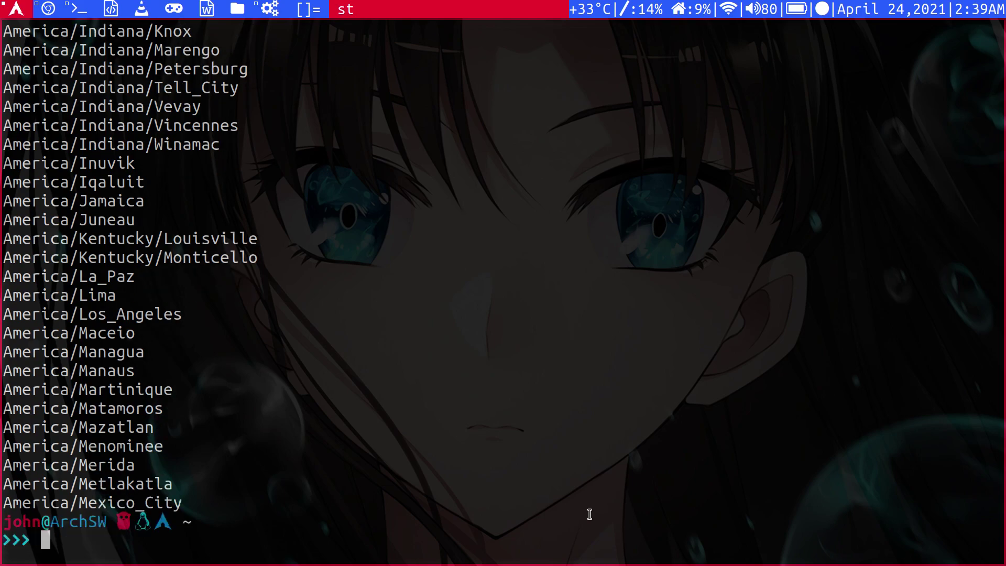
key(Up)
key(BackSpace)
key(BackSpace)
key(BackSpace)
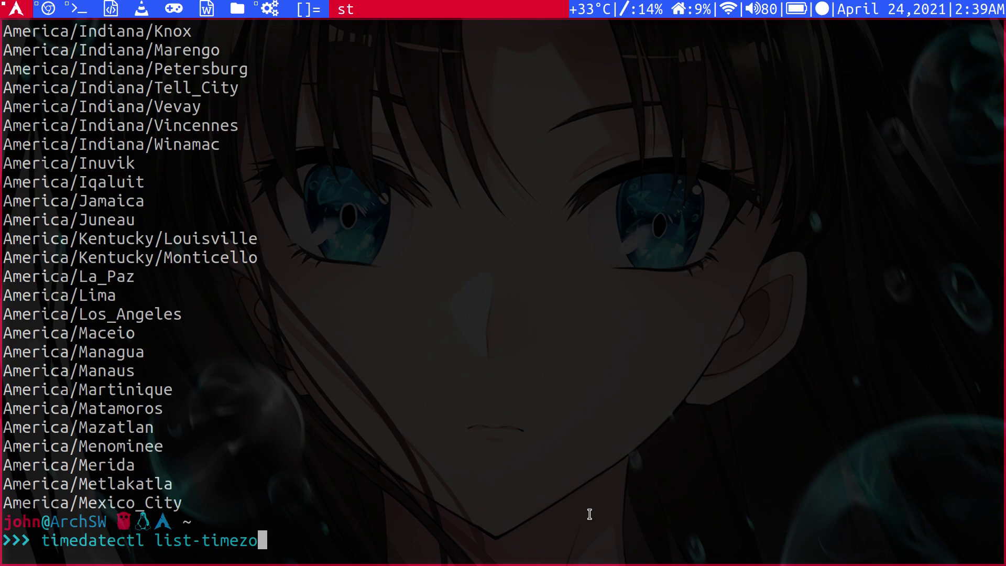
key(BackSpace)
key(BackSpace)
key(BackSpace)
key(BackSpace)
key(BackSpace)
key(BackSpace)
key(BackSpace)
key(BackSpace)
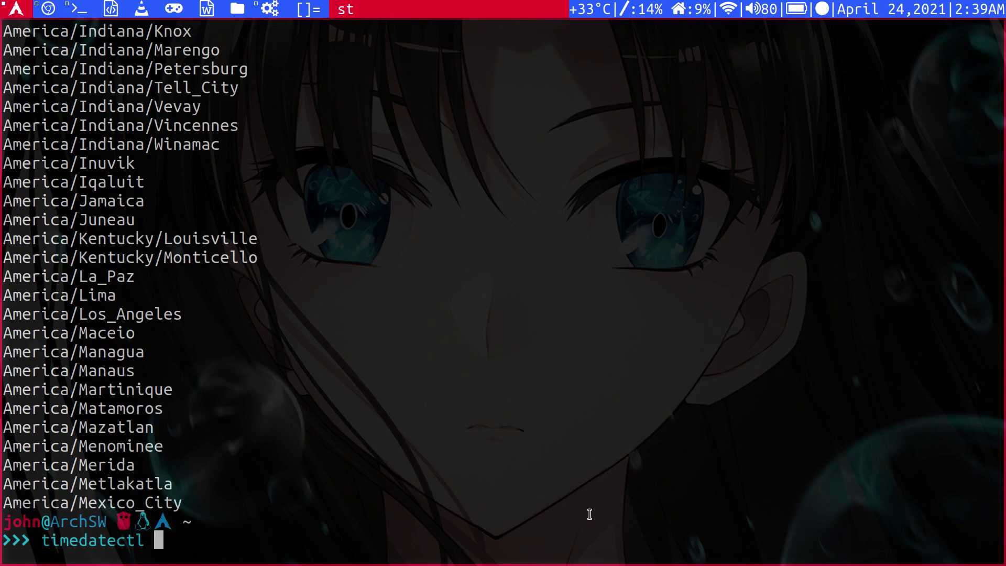
text(set-)
text(timezone )
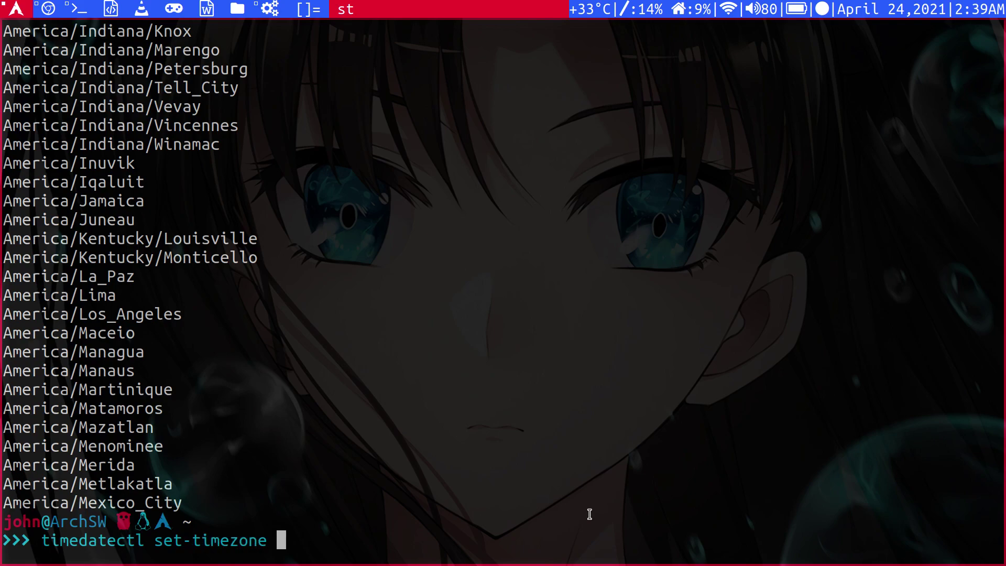
text(Amer)
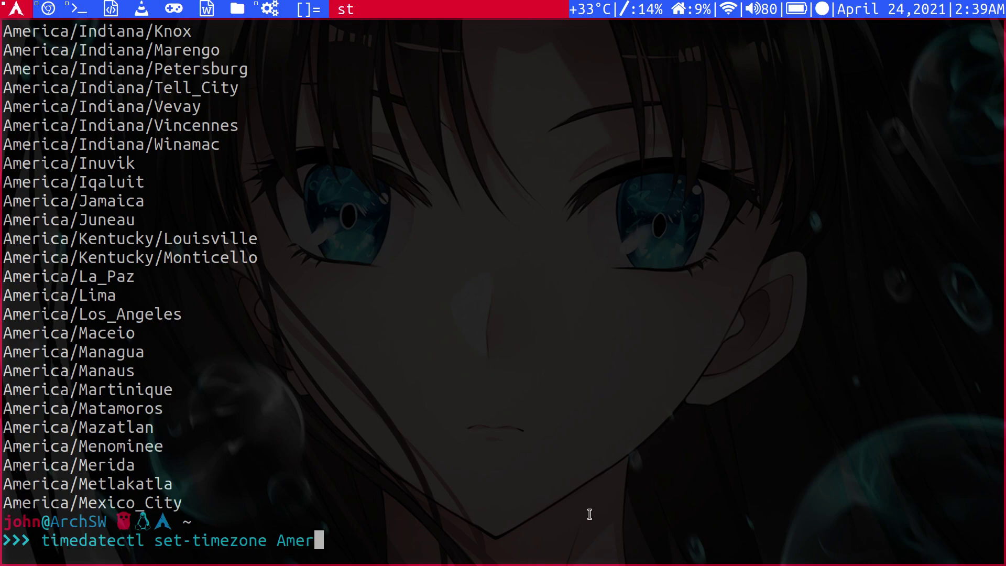
text(ica/L)
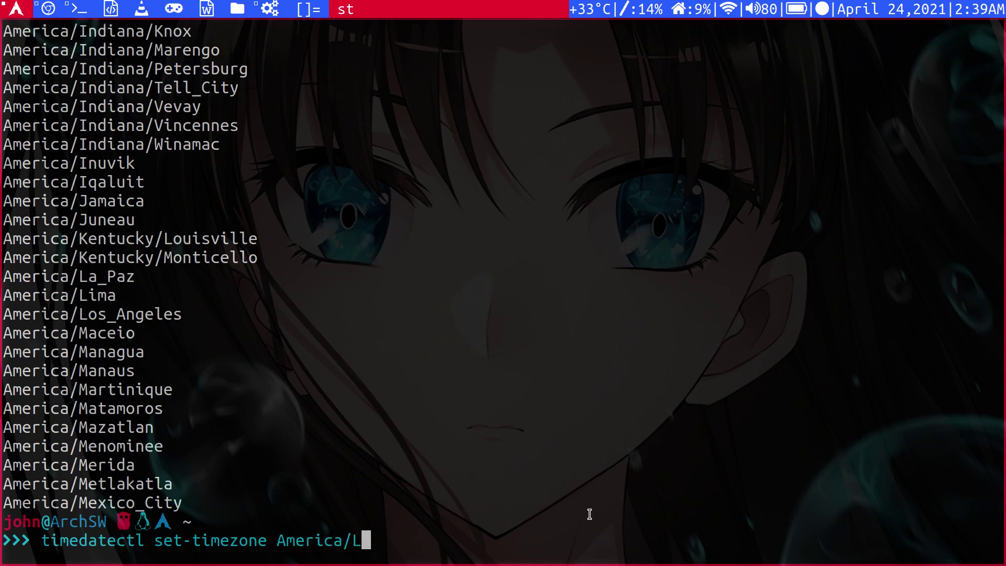
text(os)
text(_Angel)
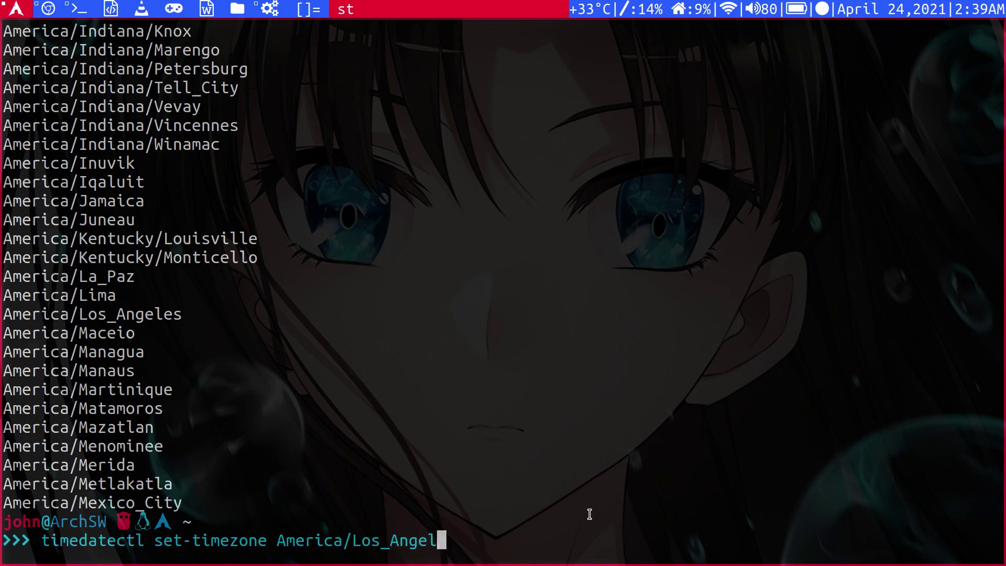
text(es)
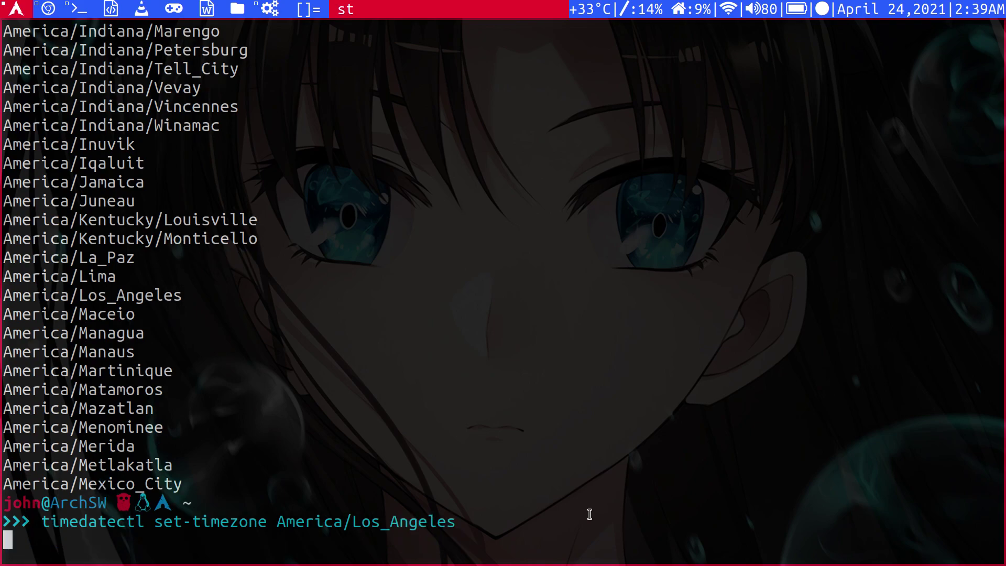
key(Return)
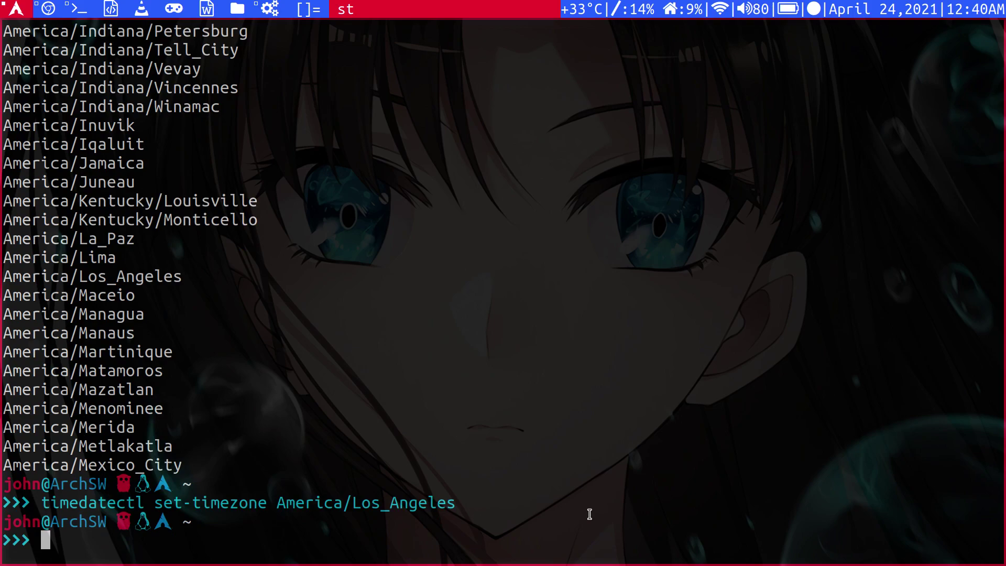
Rerun 'timedatectl status' to confirm America/Los_Angeles (PDT, -0700), then browse command history.
key(Up)
key(Up)
key(Return)
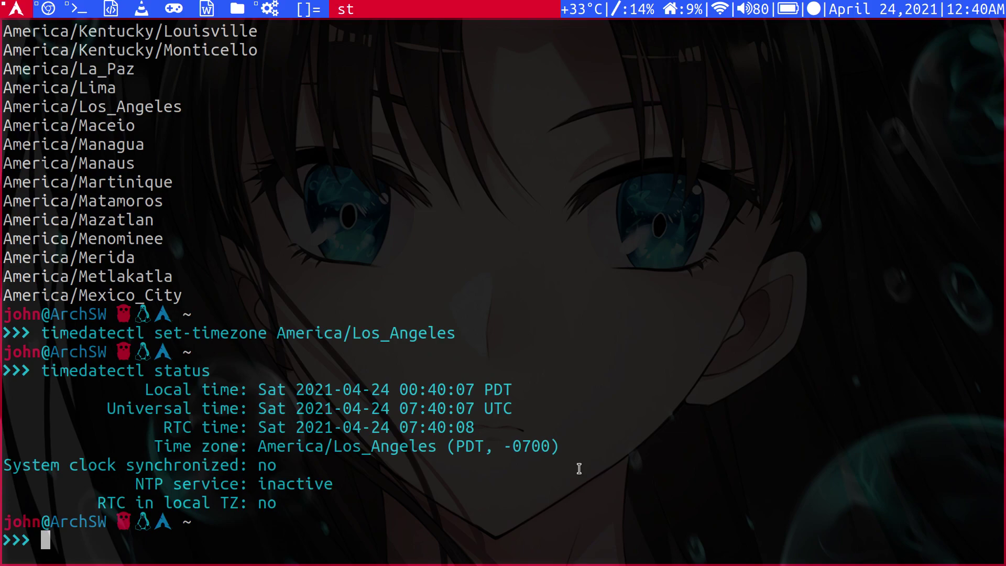
key(Up)
key(Up)
key(Up)
key(Down)
key(Down)
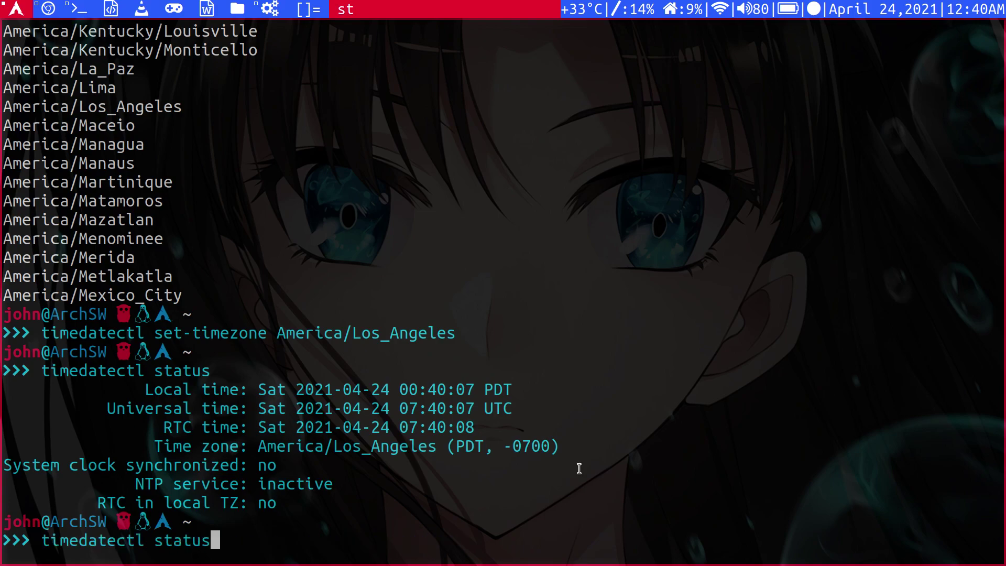
key(Up)
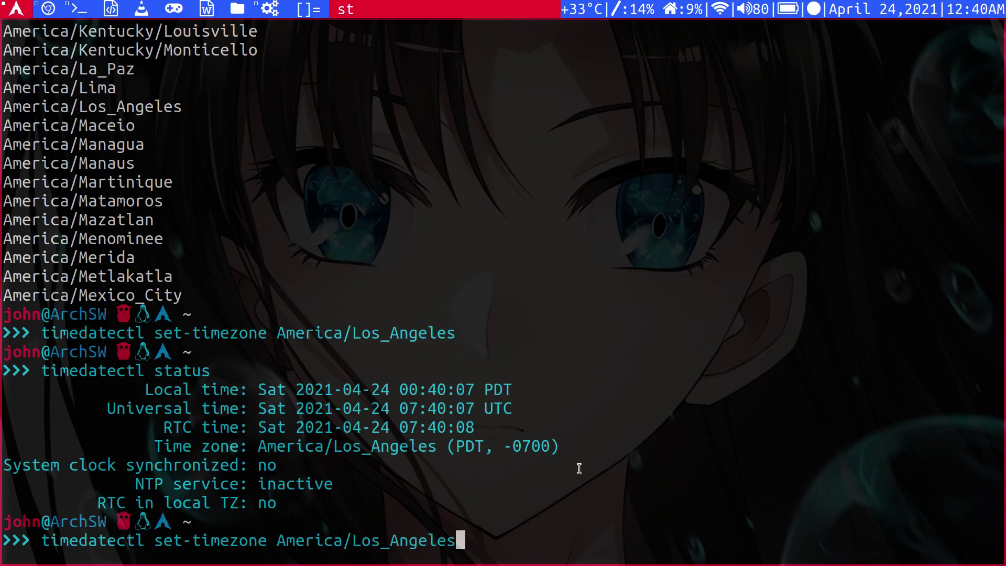
Reopen and scroll the 'timedatectl list-timezones' list, quit it, and clear the screen with Ctrl+L.
key(Up)
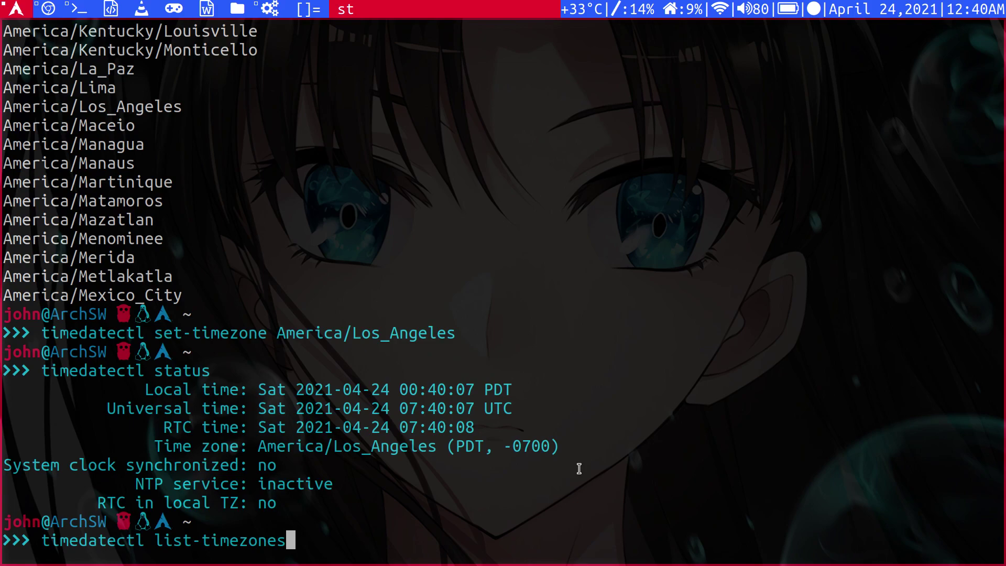
key(Return)
key(Down)
key(Down)
key(Down)
scroll(578, 470, down, 13)
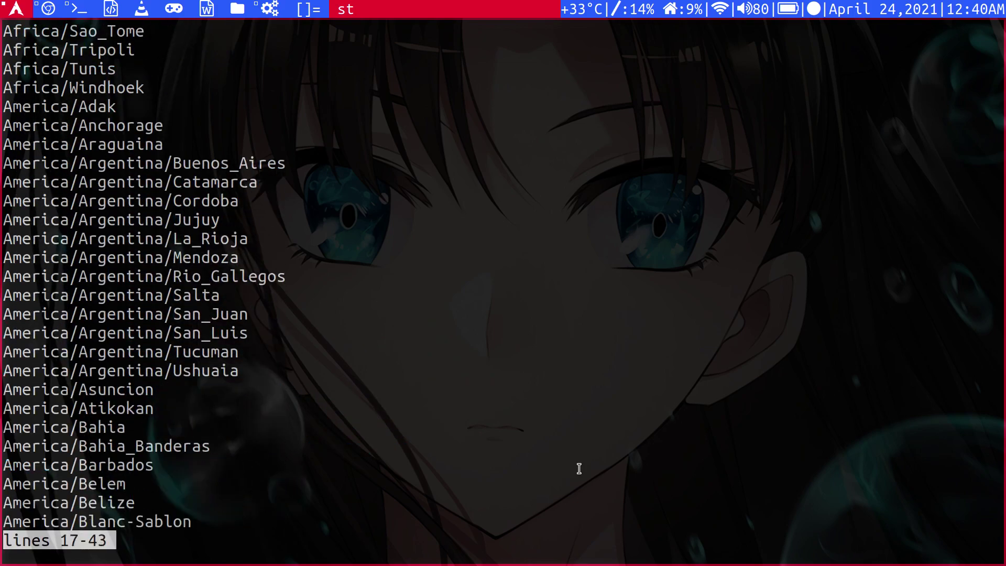
scroll(579, 470, down, 3)
key(q)
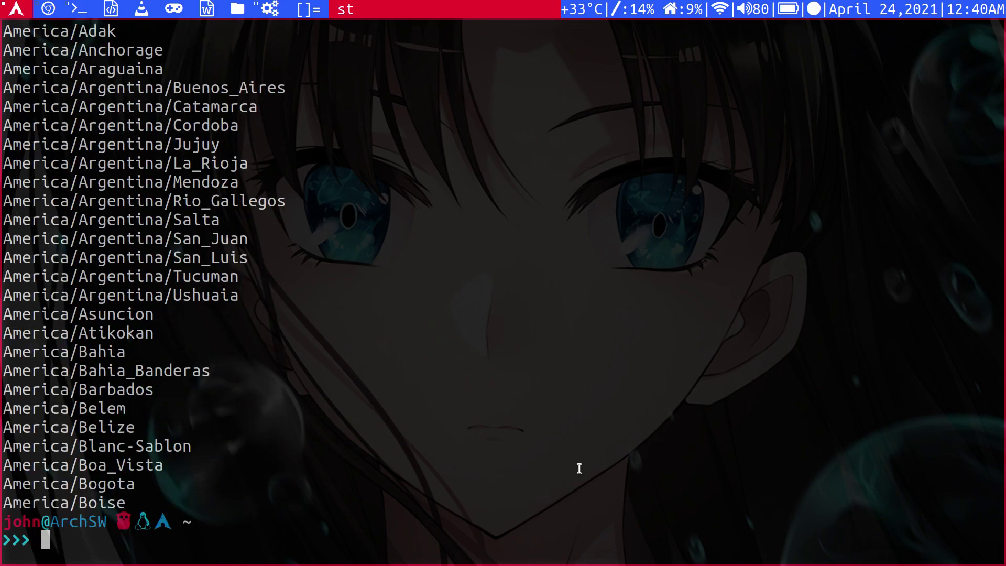
key(ctrl+l)
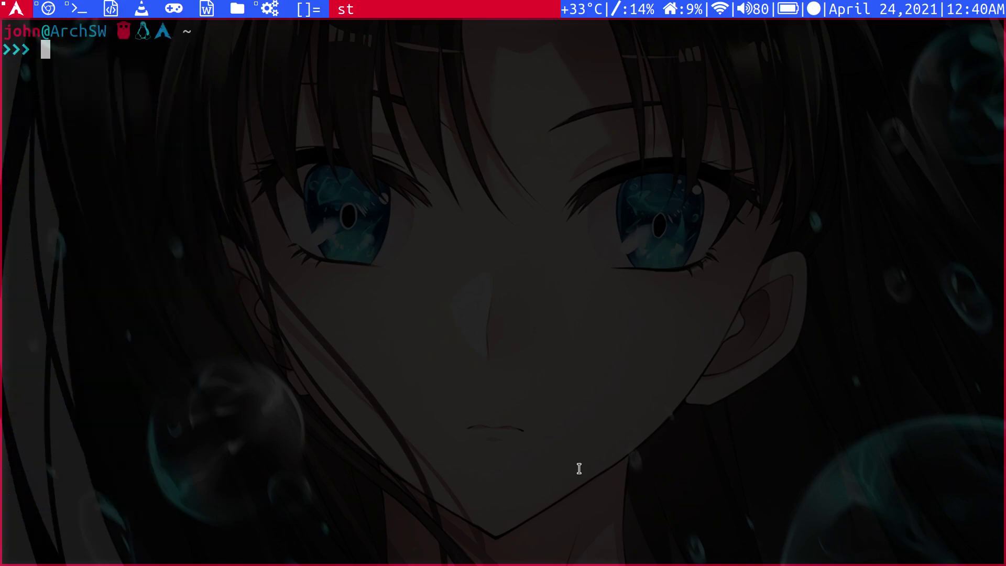